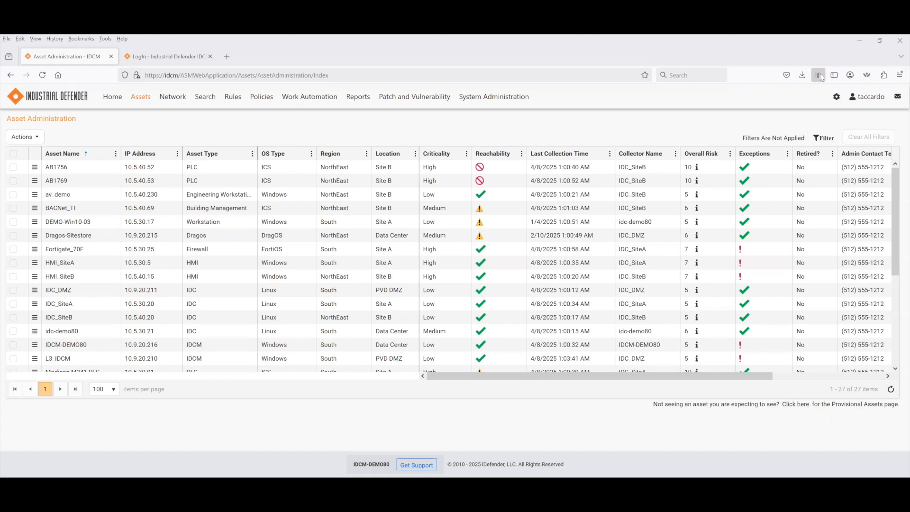
- Open the Collected Data page for asset av_demo from its row menu
mouse_move(172, 97)
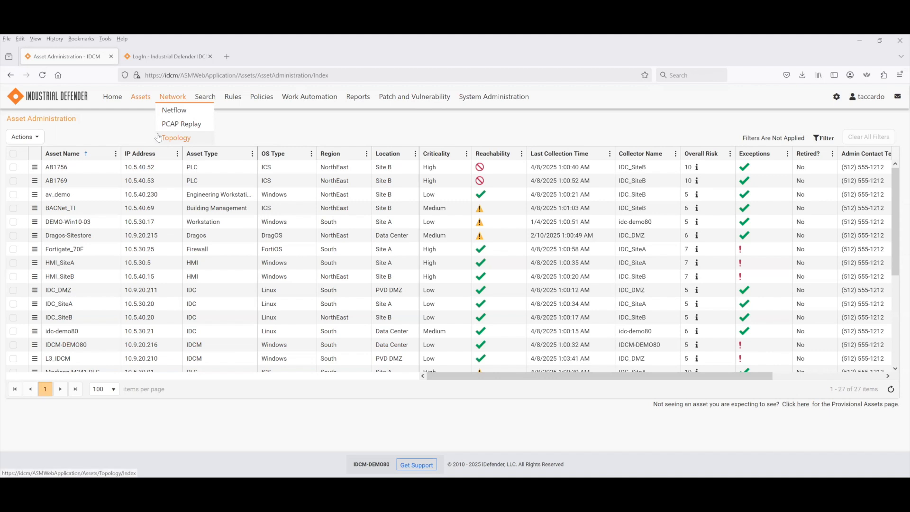
left_click(34, 195)
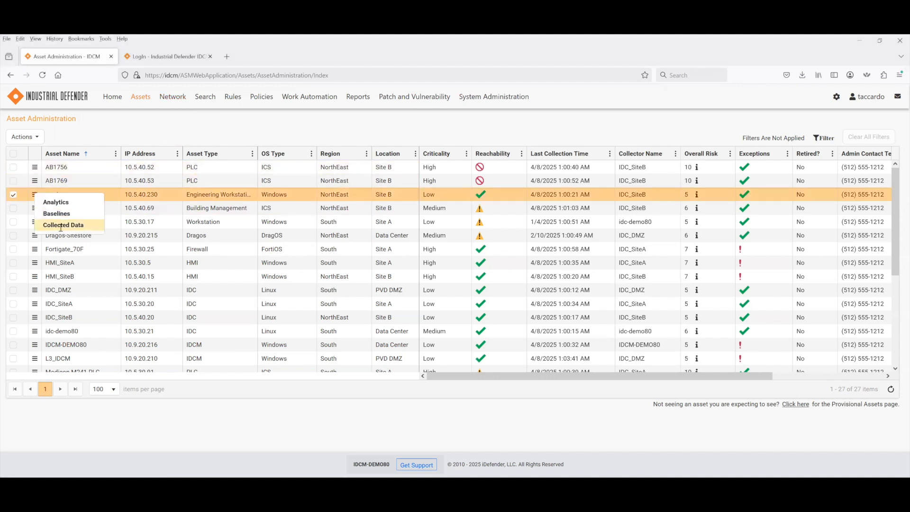
left_click(61, 225)
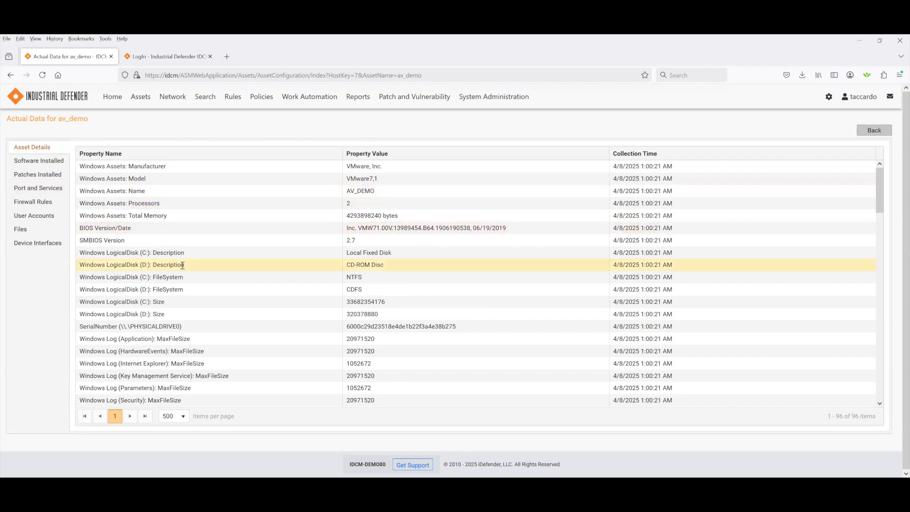
- Find the MaximumPasswordAge and AuditLogonEvents properties in av_demo's Asset Details table
scroll(195, 255, "down", 4)
scroll(194, 255, "down", 10)
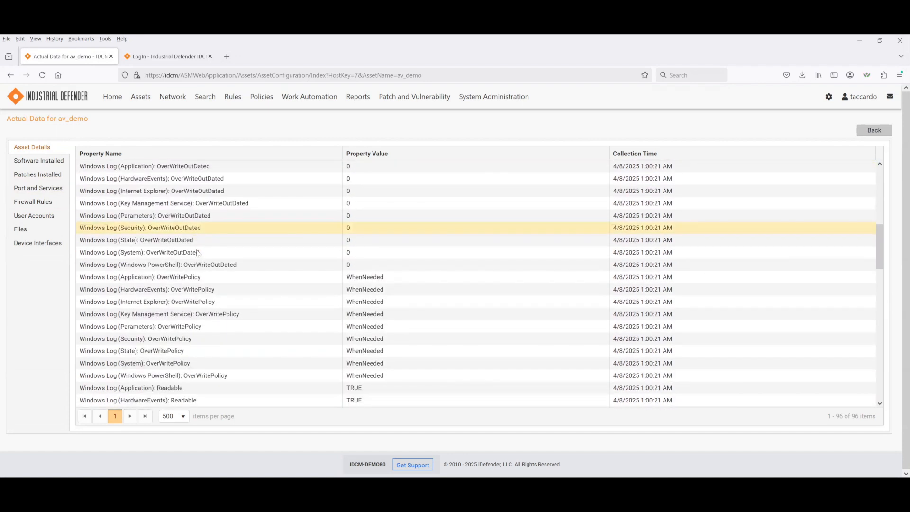
scroll(198, 248, "down", 6)
scroll(198, 249, "up", 5)
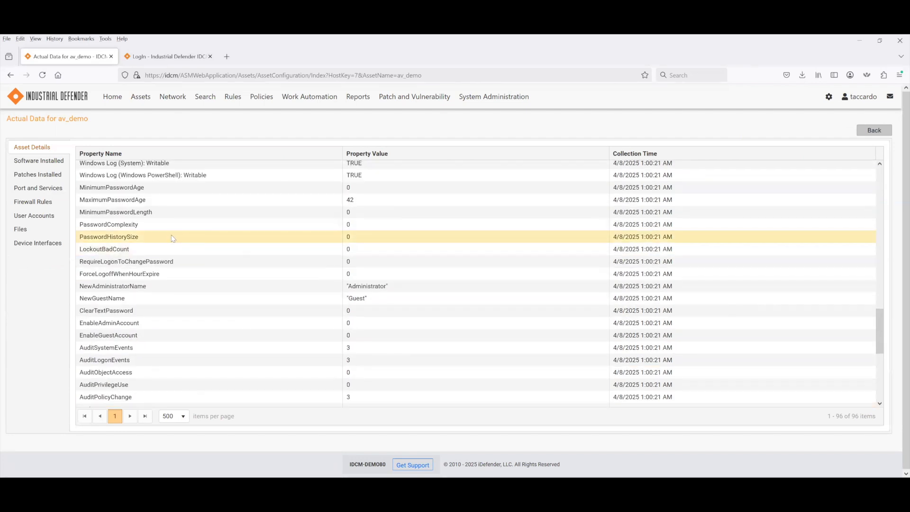
double_click(135, 204)
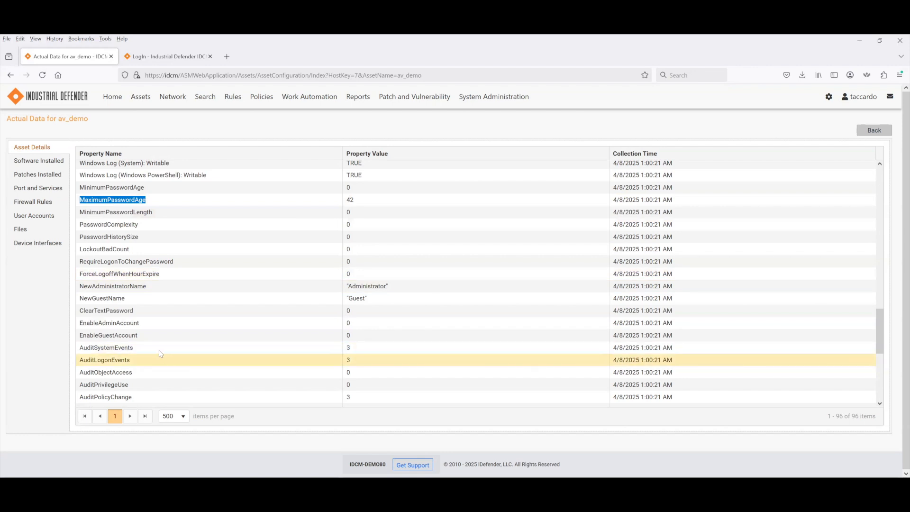
double_click(124, 360)
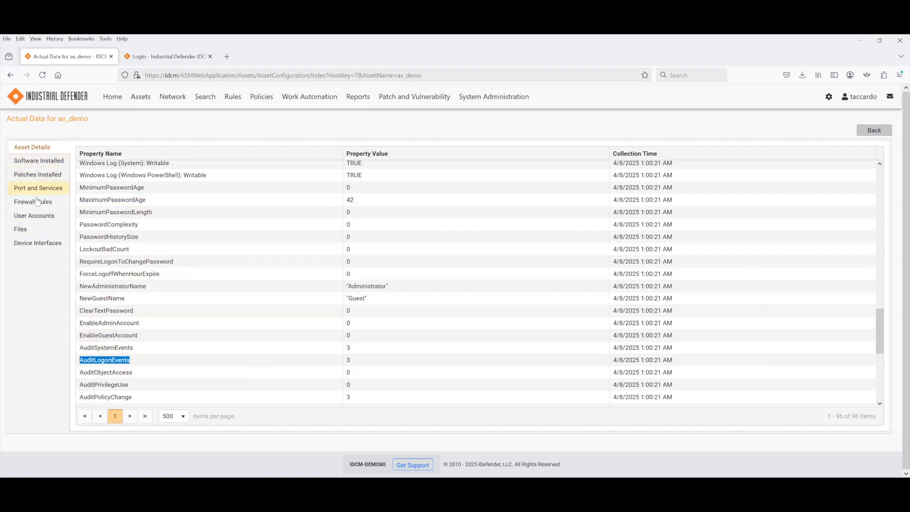
- List av_demo's installed patches sorted by Description and select patch KB5050388
left_click(45, 175)
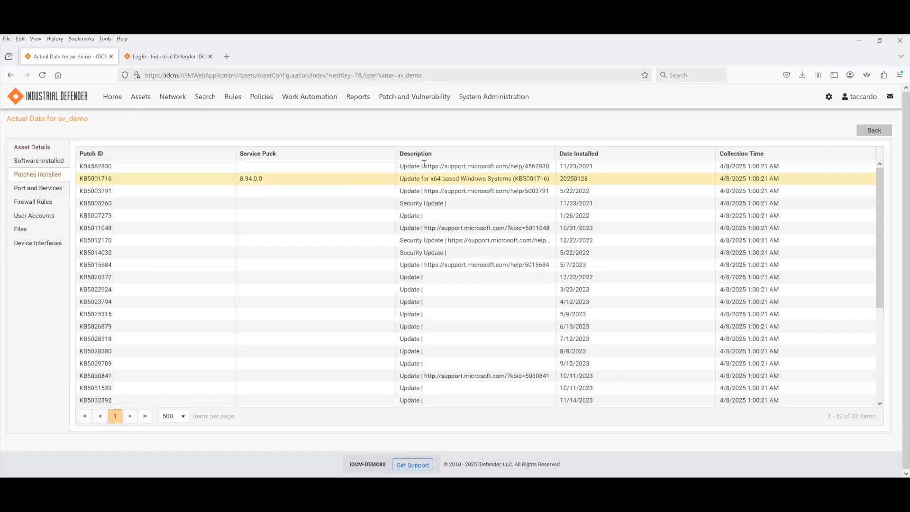
left_click(422, 155)
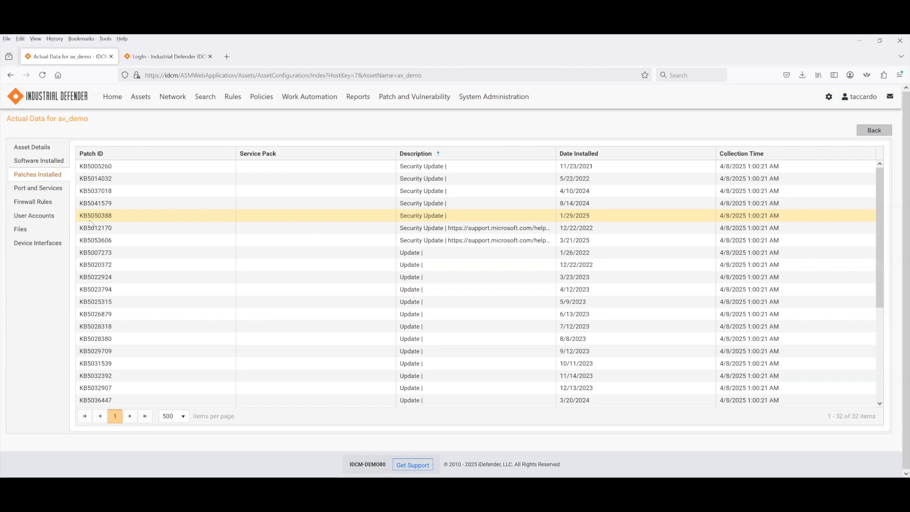
double_click(111, 218)
- Inspect Sample Windows Policy's configuration and its Patches Installed requirements, then return to Policy Management
mouse_move(262, 97)
left_click(271, 123)
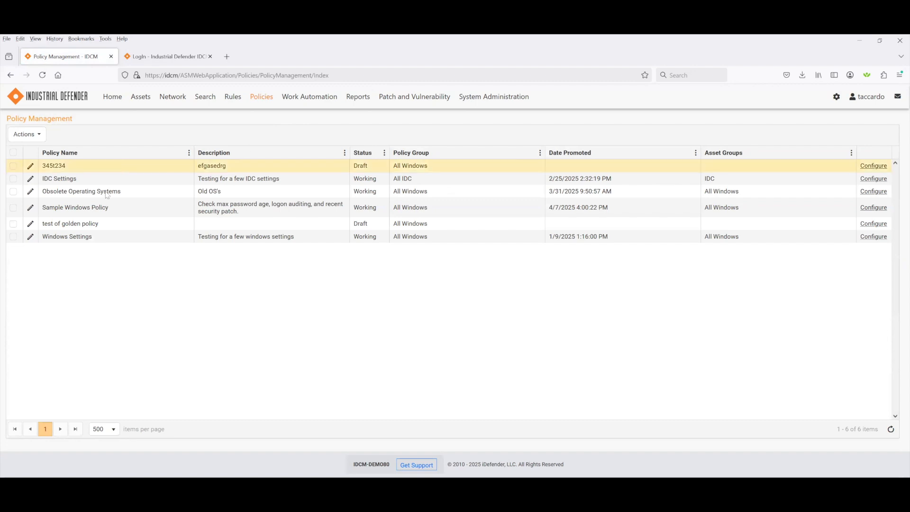
left_click(872, 209)
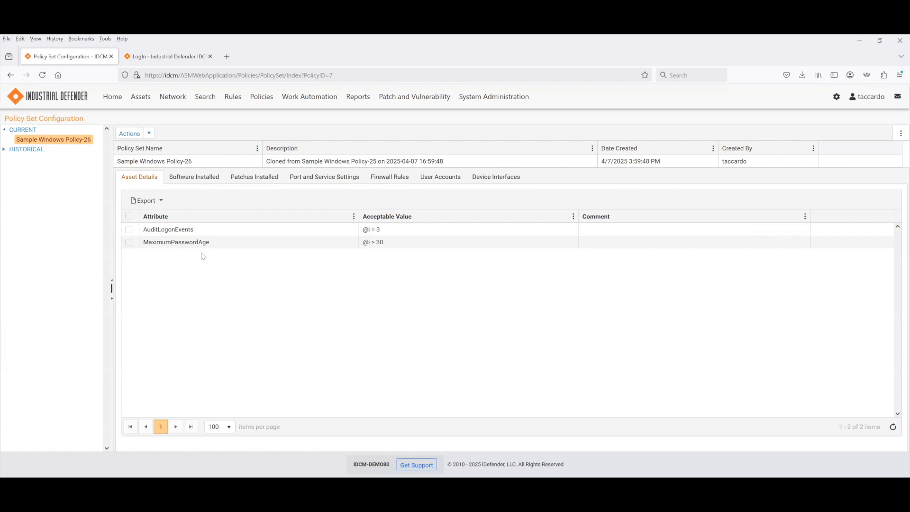
left_click(247, 181)
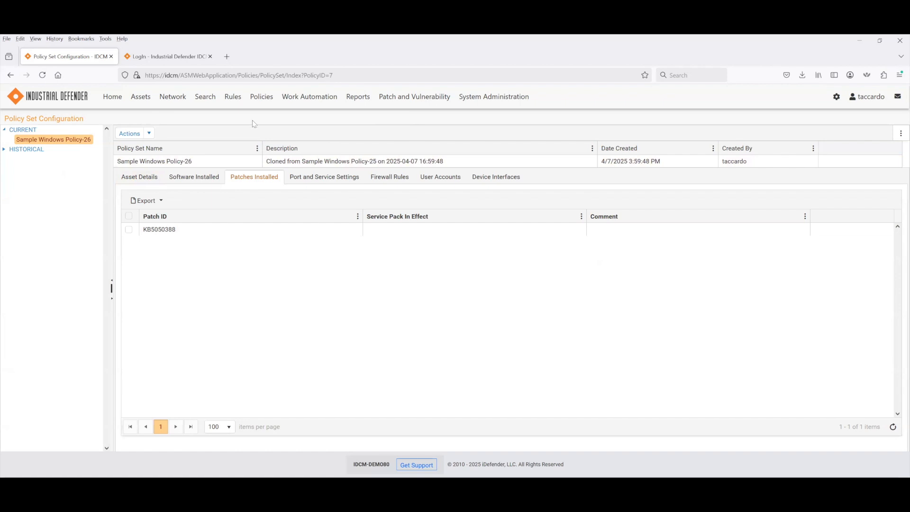
mouse_move(267, 102)
left_click(271, 125)
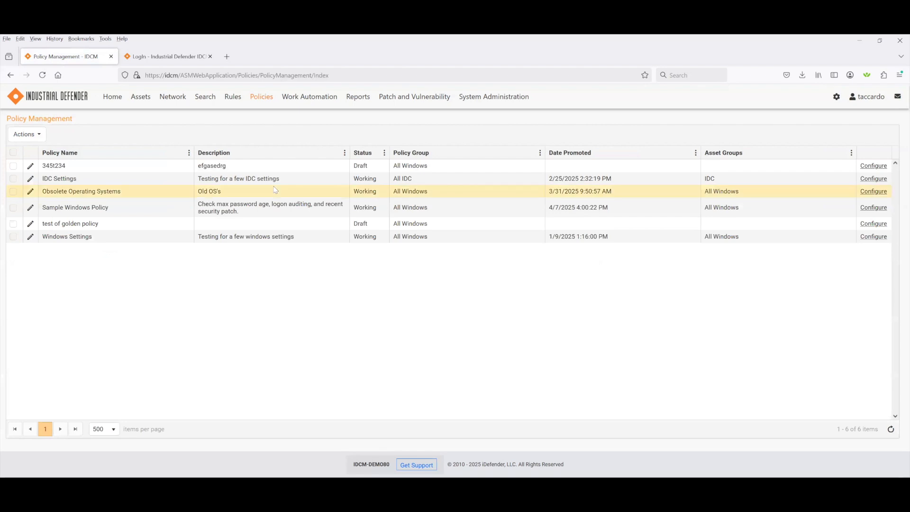
- Give Sample Windows Policy the All Windows asset group via Actions > Asset Groups
left_click(14, 209)
left_click(38, 136)
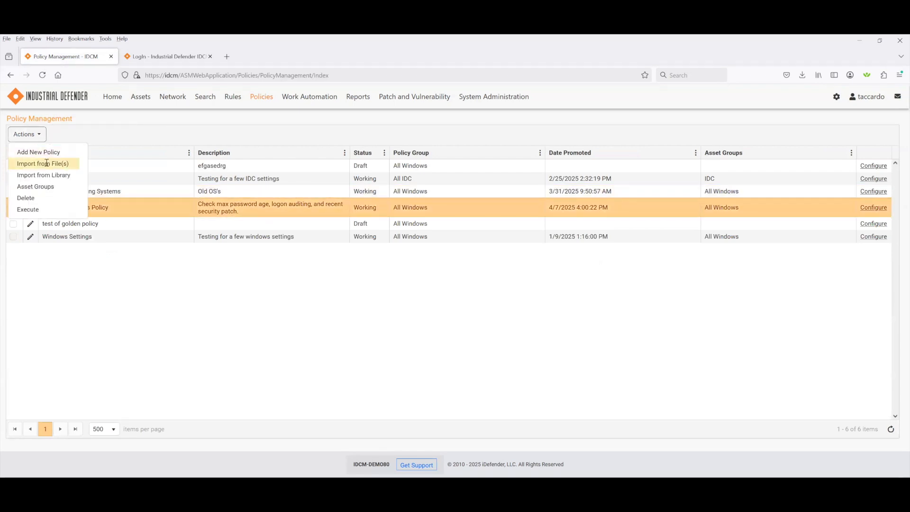
left_click(47, 186)
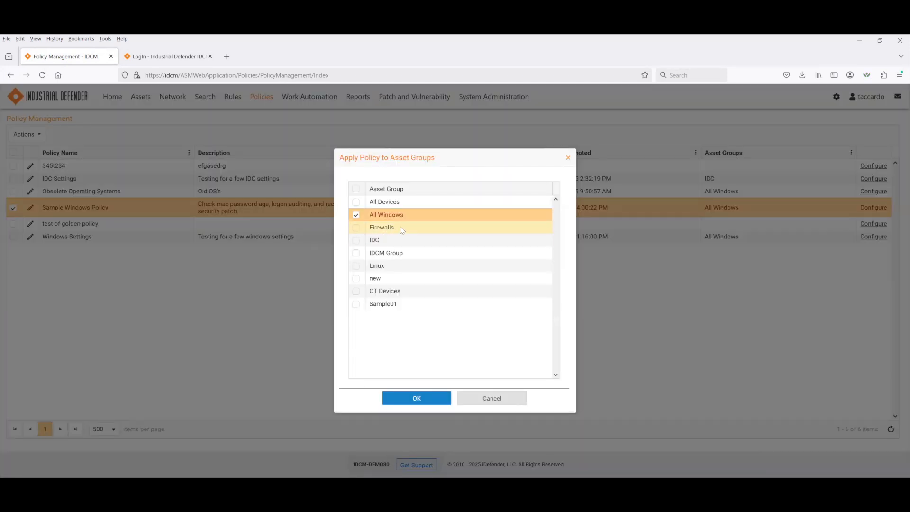
left_click(434, 399)
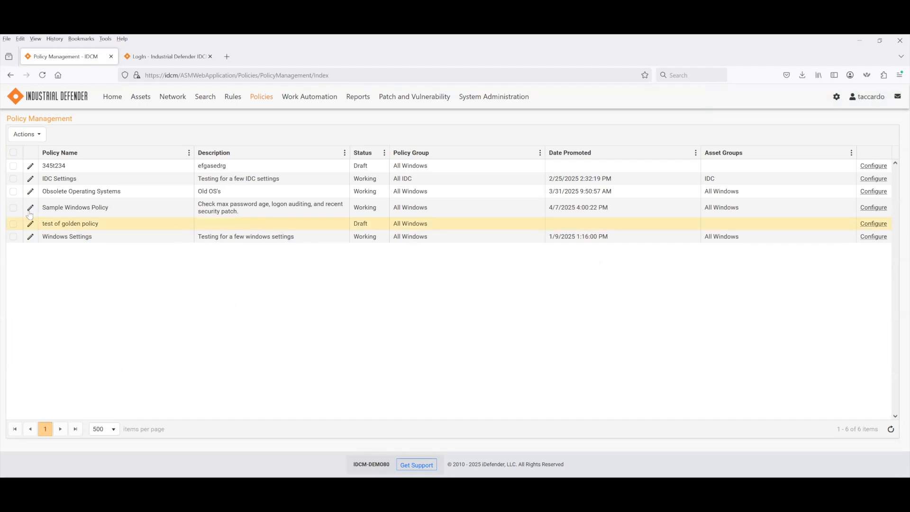
- Execute Sample Windows Policy from the Actions menu and confirm the run
left_click(13, 207)
left_click(33, 138)
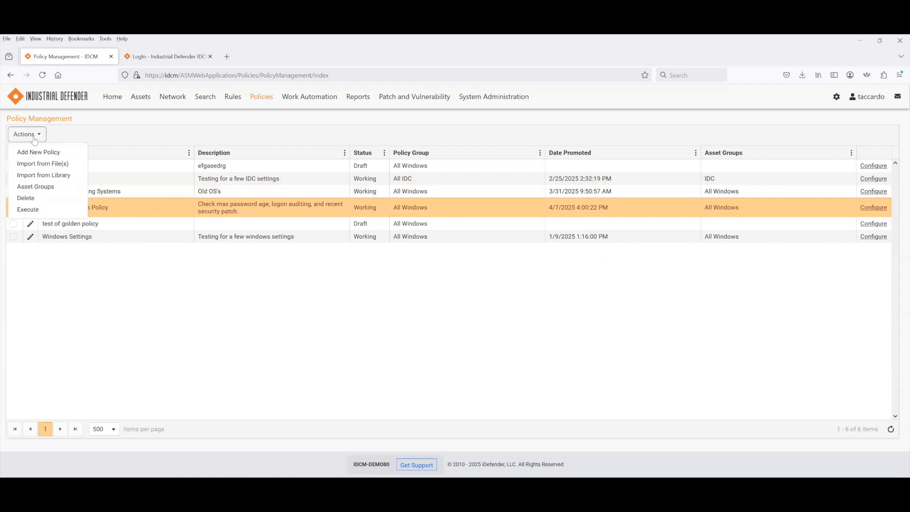
left_click(35, 210)
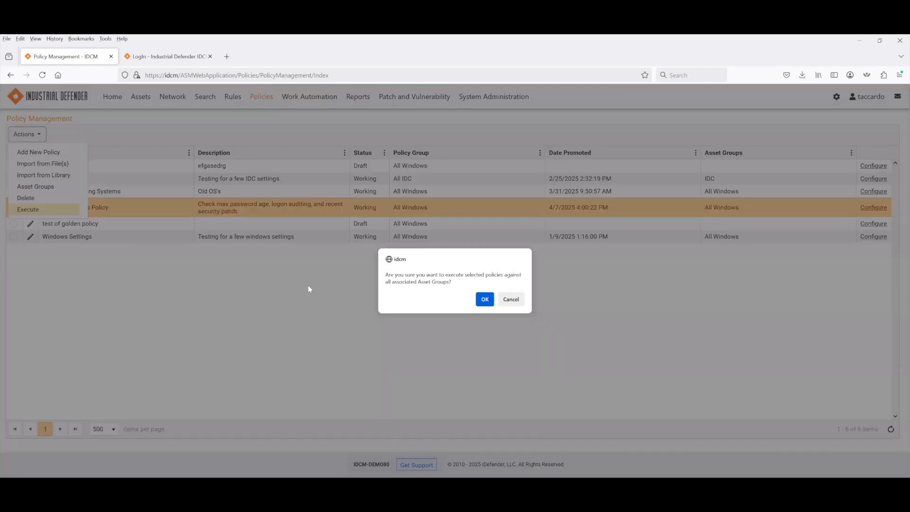
left_click(485, 299)
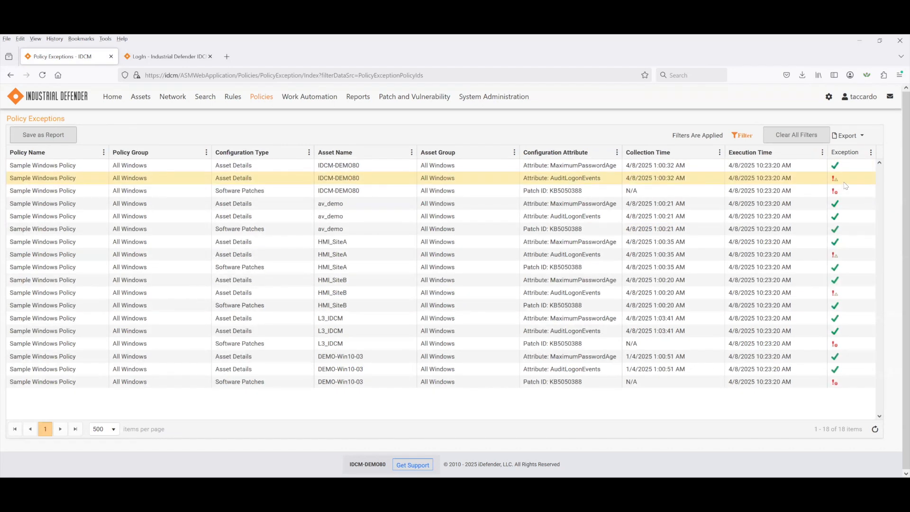
- Sort exceptions by Configuration Attribute and view HMI_SiteB's AuditLogonEvents exception (required 3, actual 0)
left_click(554, 154)
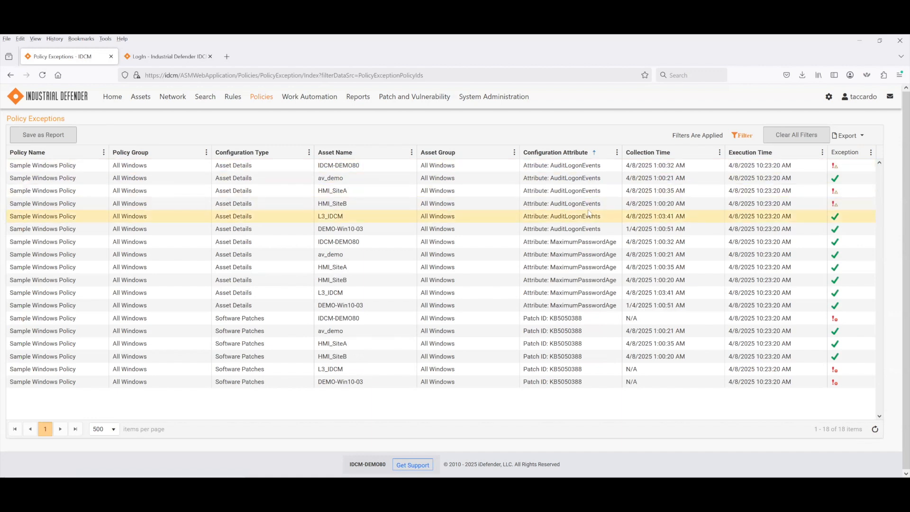
left_click(834, 205)
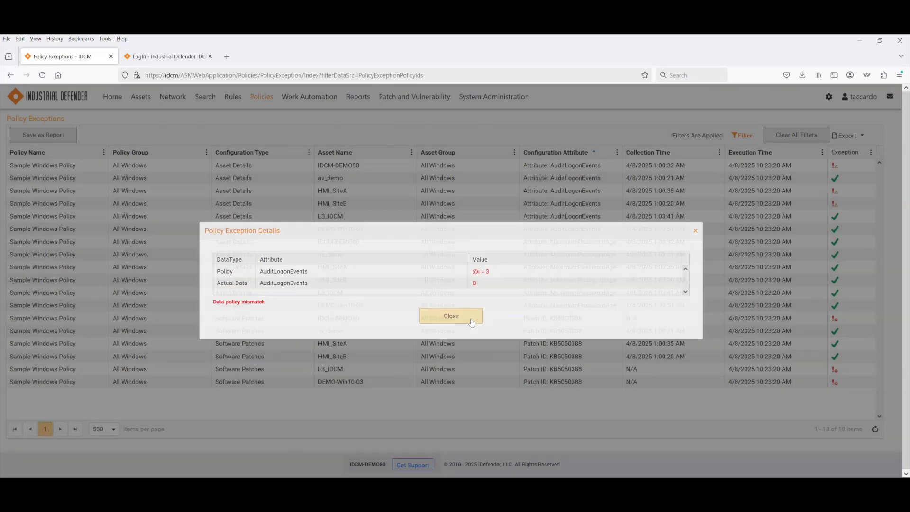
left_click(472, 322)
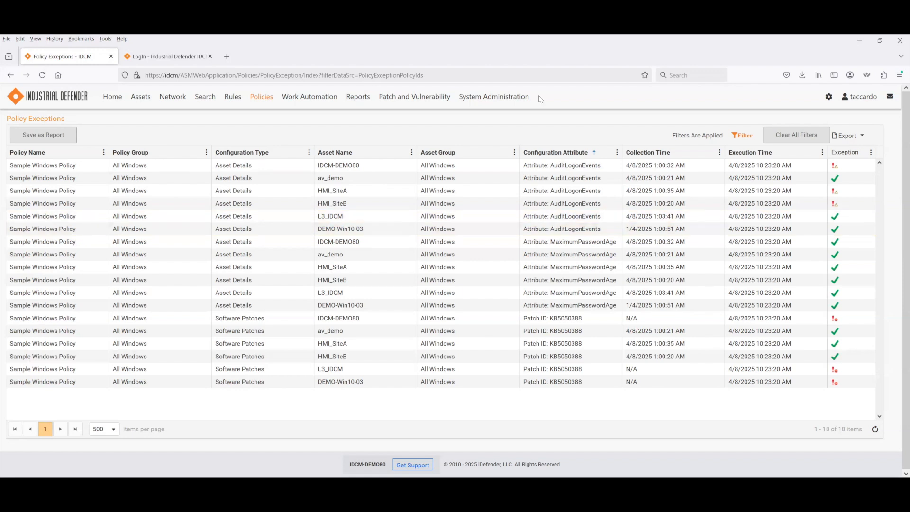
- Open Import from Library and browse the NERC CIP v5 folder's CIP-004 to CIP-007 policy files
mouse_move(268, 97)
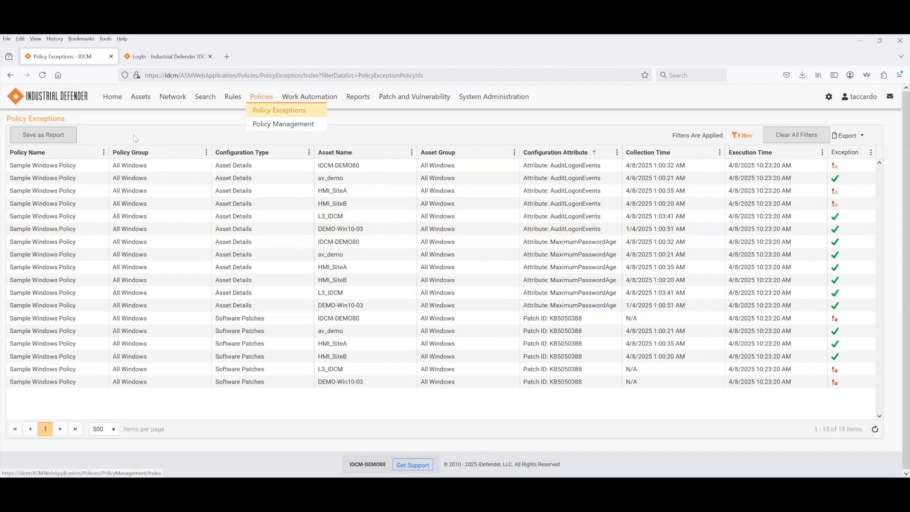
left_click(281, 125)
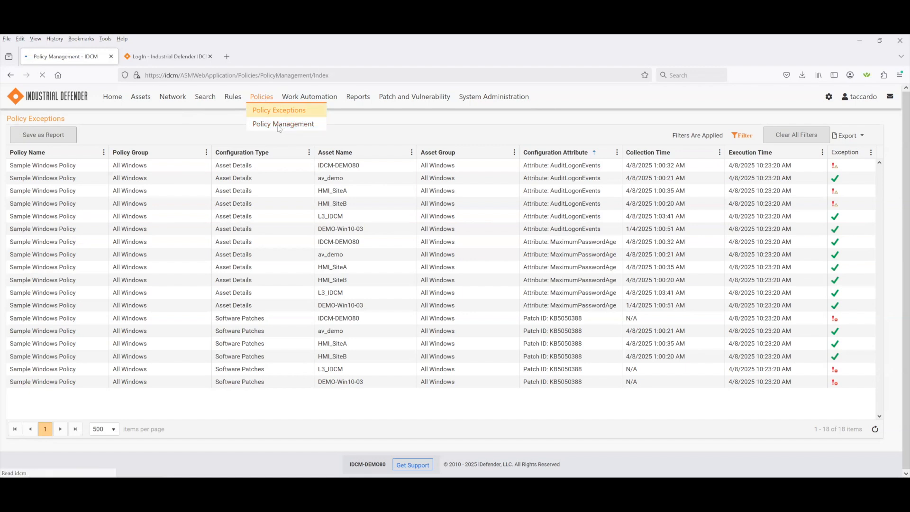
left_click(31, 137)
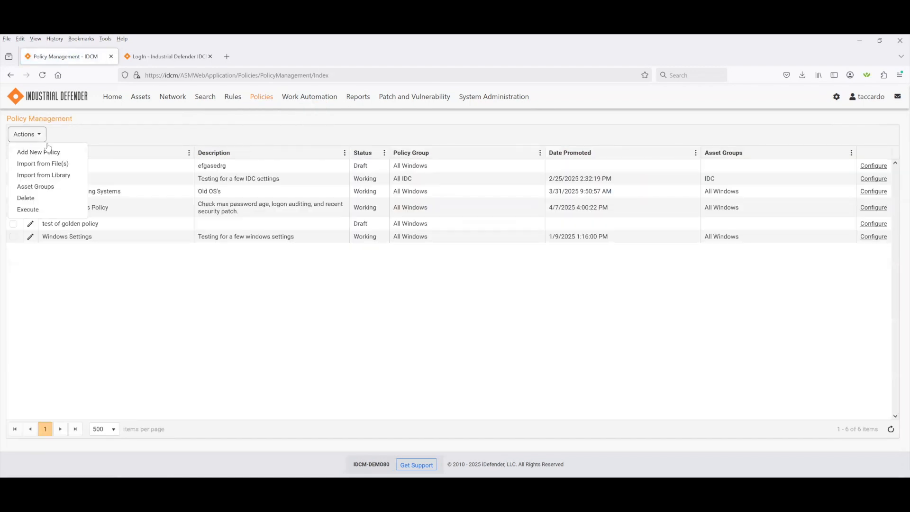
left_click(51, 175)
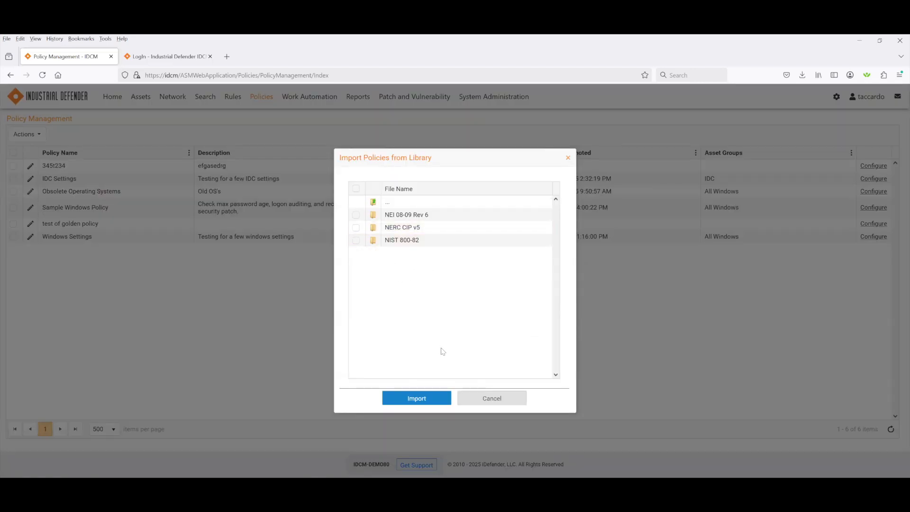
double_click(375, 229)
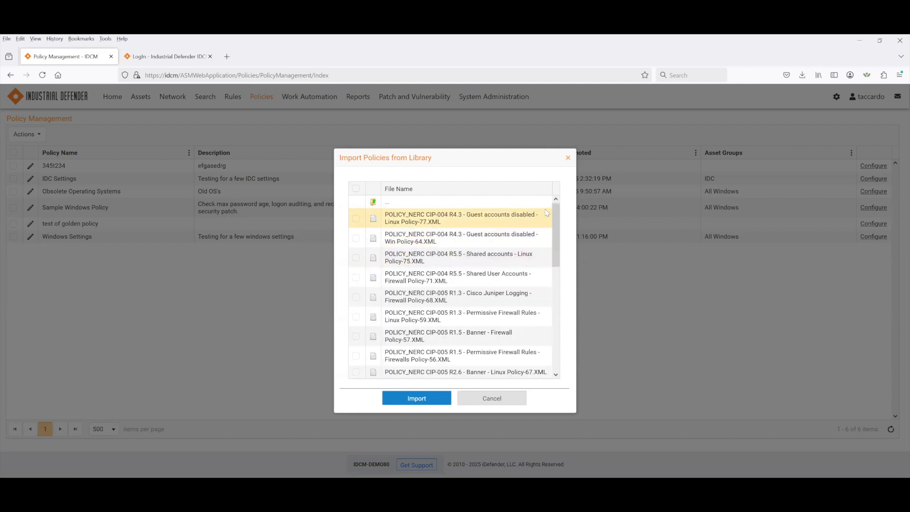
left_click_drag(556, 207, 572, 348)
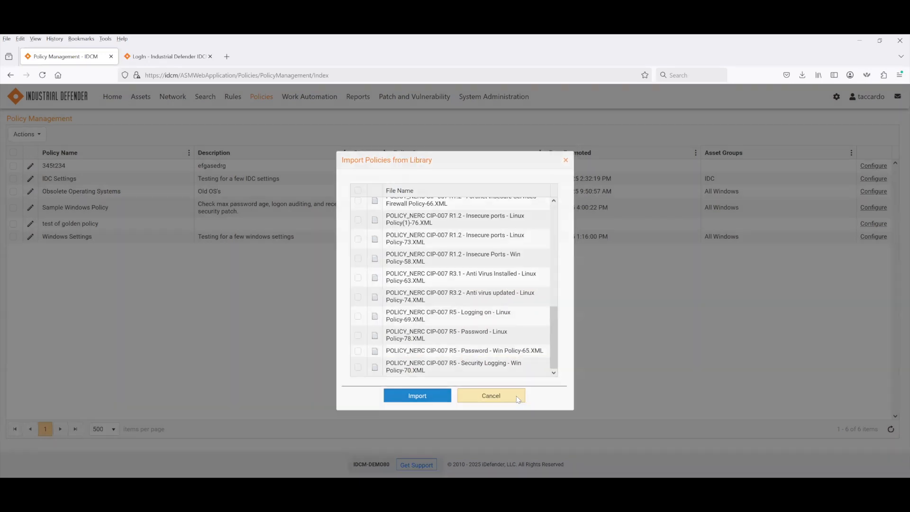
- Cancel the Import Policies from Library dialog without importing any policy
left_click(517, 400)
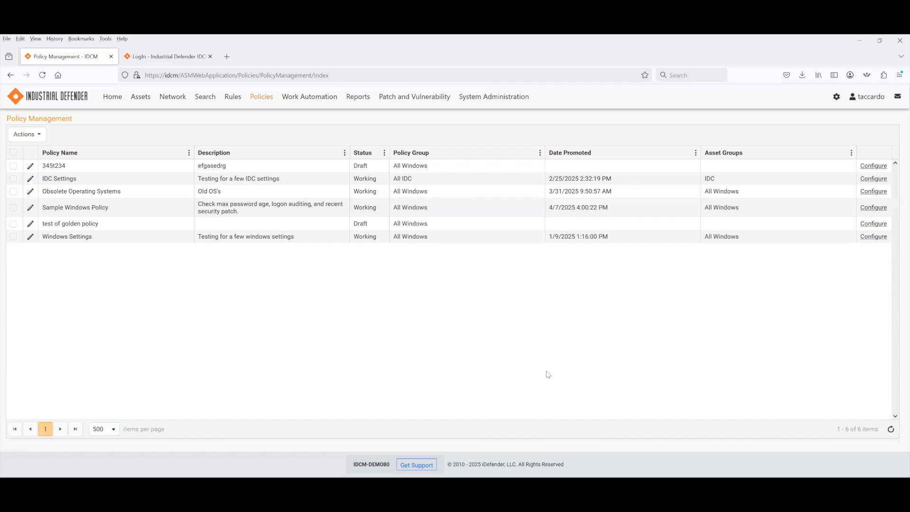